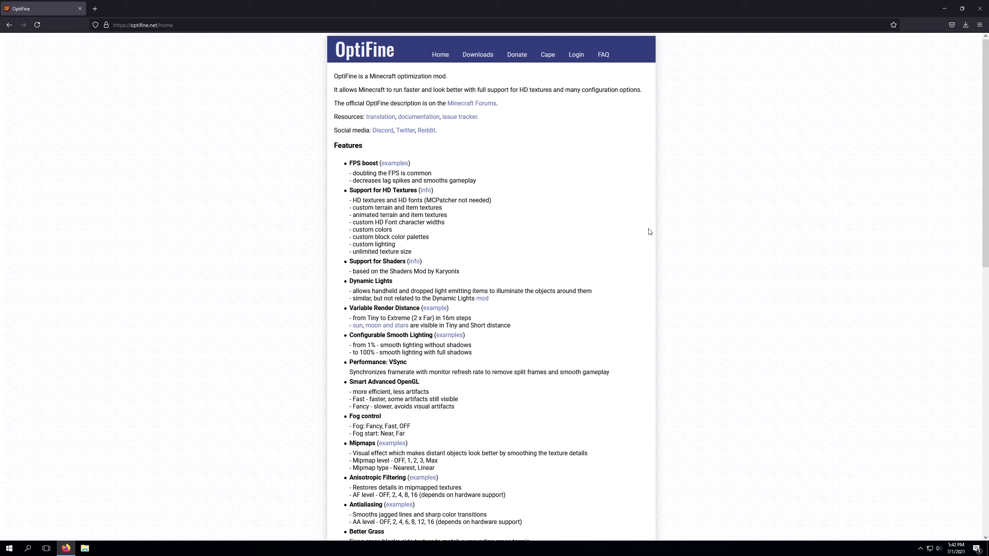
Step: Scroll the OptiFine home page, then go to the OptiFine Downloads page
scroll(555, 225, down, 1)
scroll(560, 240, up, 1)
click(479, 55)
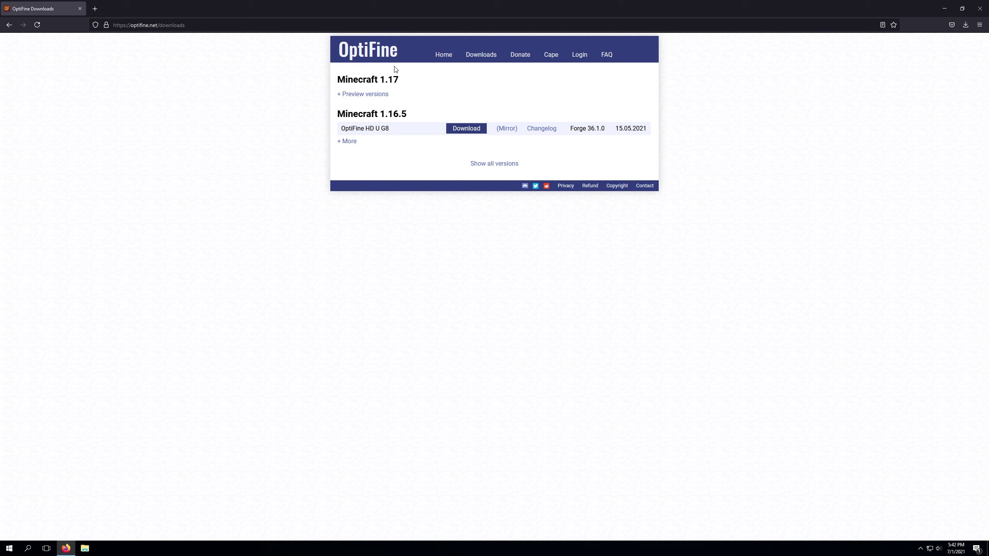
Step: Expand the Minecraft 1.17 preview versions and list every OptiFine version, scrolling through it
click(354, 101)
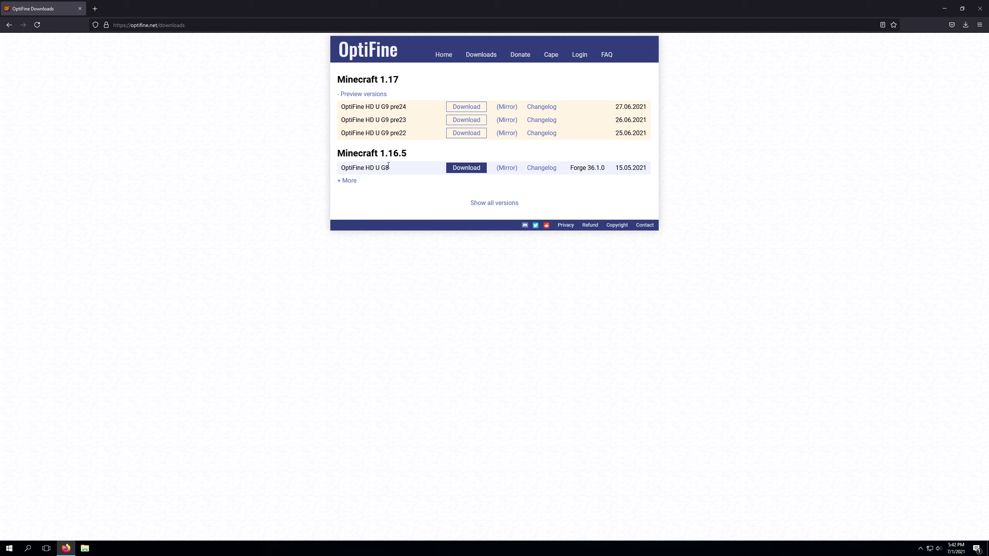
click(496, 206)
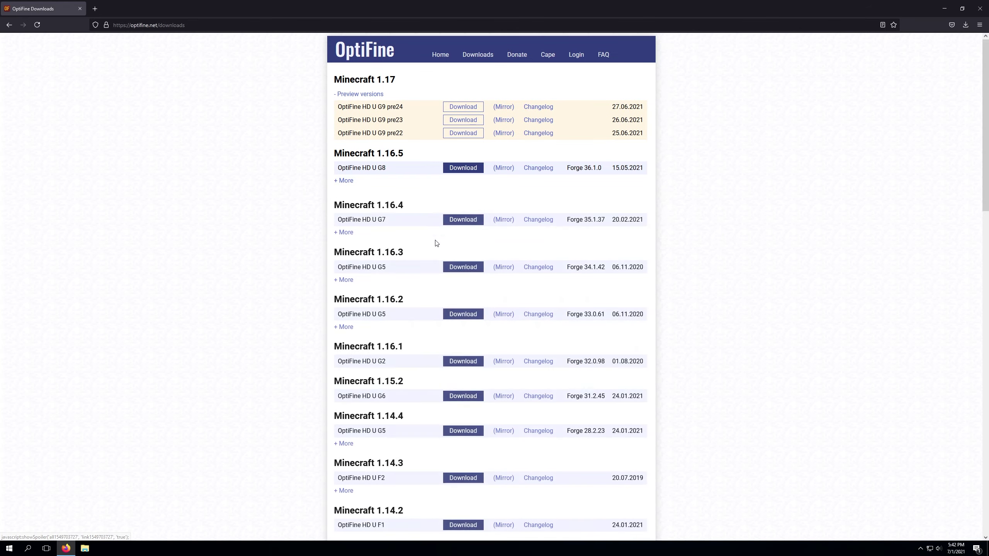
middle_click(700, 93)
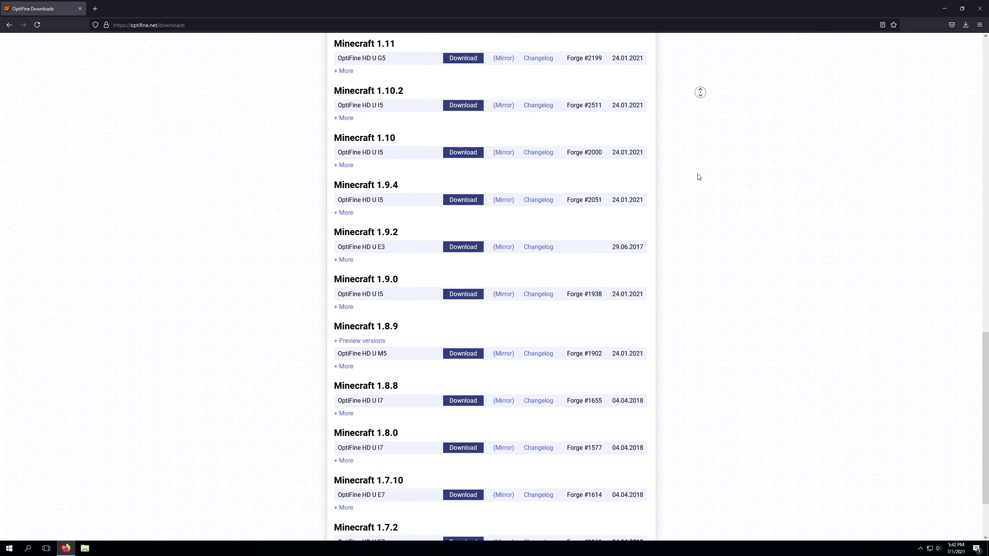
middle_click(647, 207)
middle_click(682, 508)
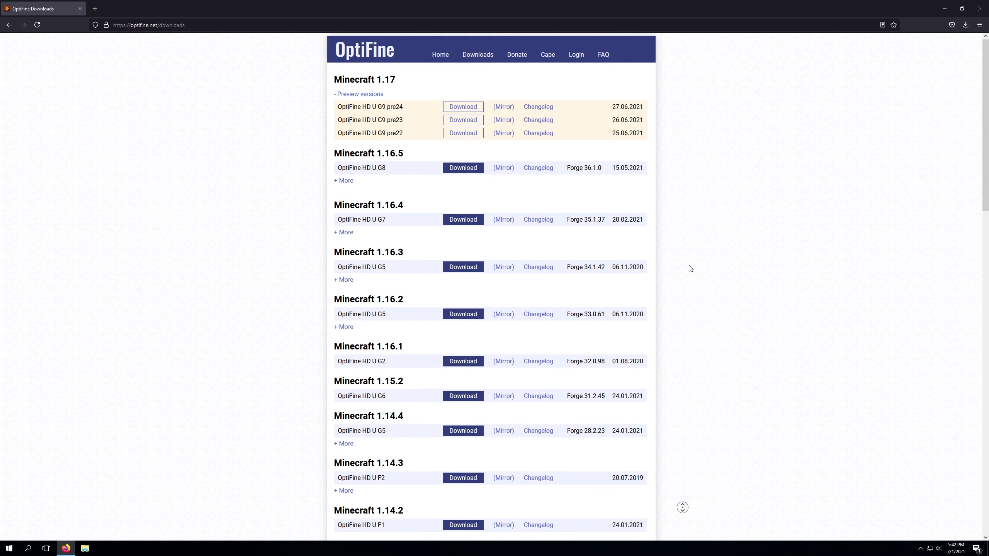
middle_click(691, 268)
scroll(481, 438, down, 3)
scroll(473, 410, up, 3)
Step: Download and save preview_OptiFine_1.17_HD_U_G9_pre24.jar, skipping the ad page
click(465, 109)
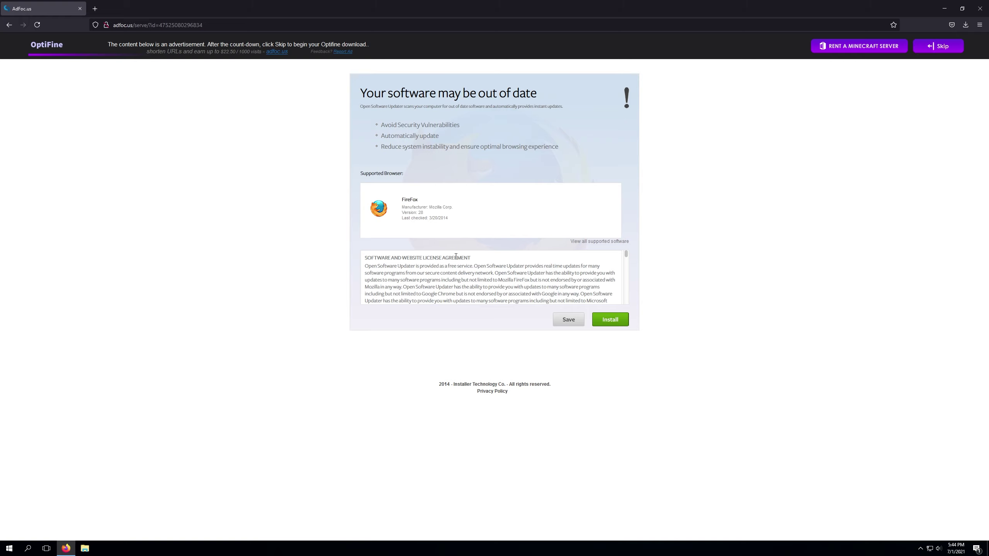
click(936, 46)
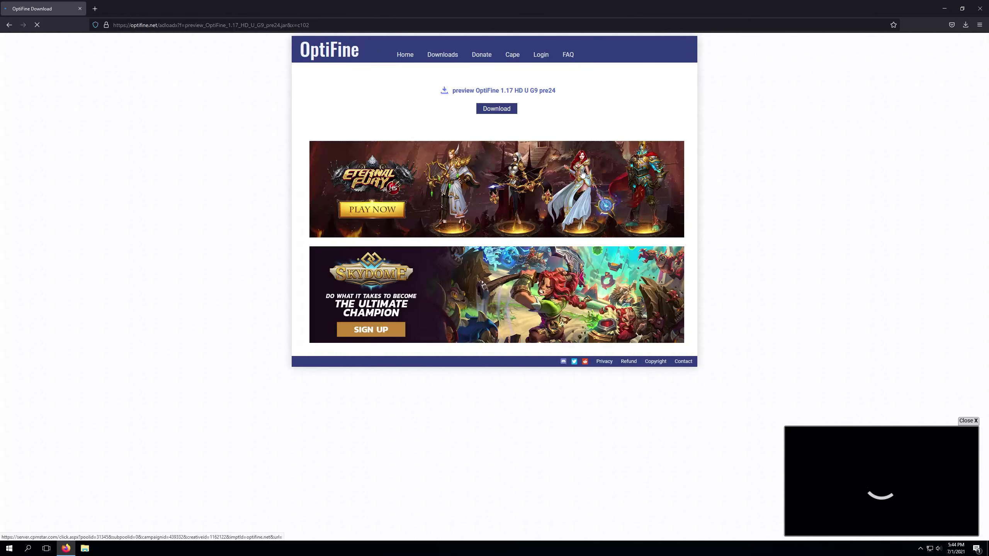
click(535, 92)
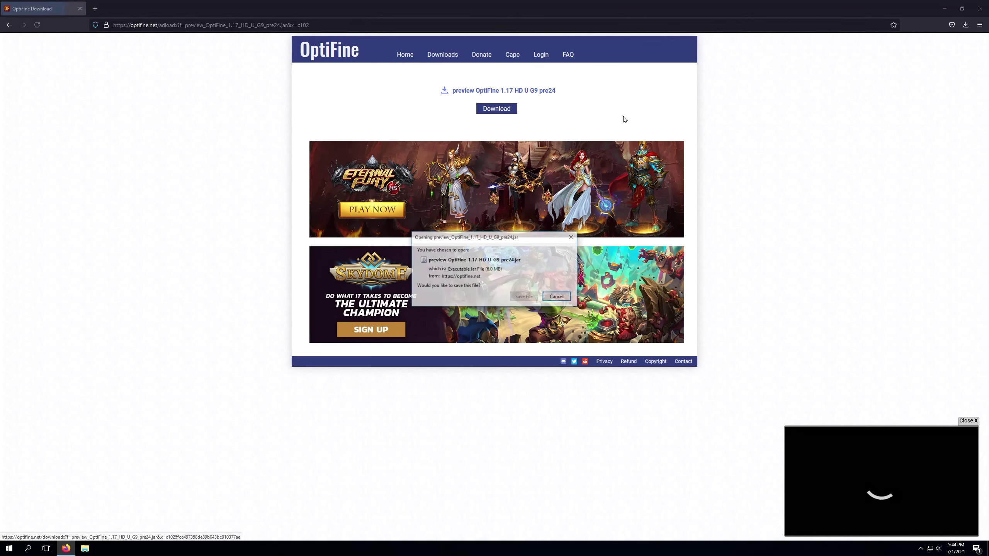
click(524, 297)
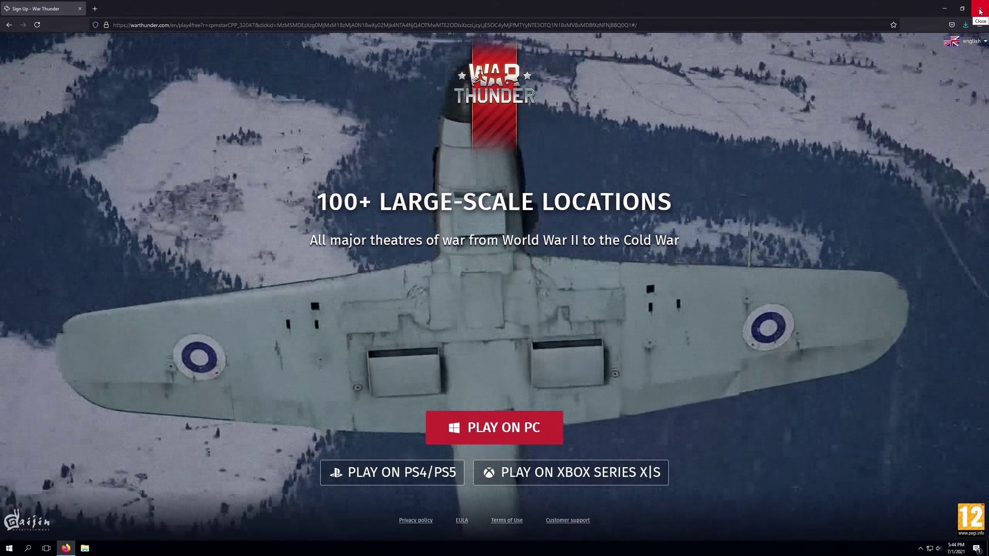
Step: Close Firefox, run the OptiFine jar from the desktop, then cancel its installer
click(980, 11)
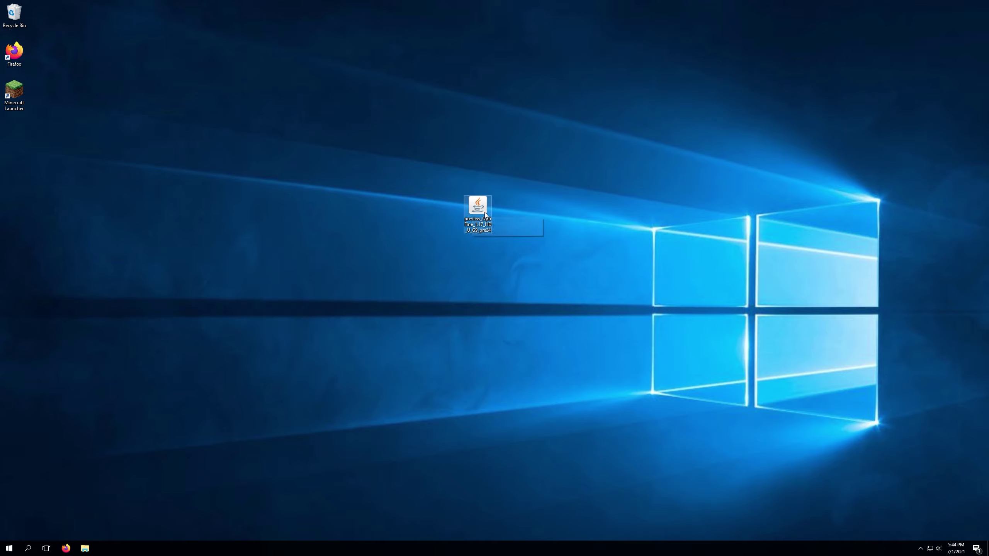
double_click(475, 213)
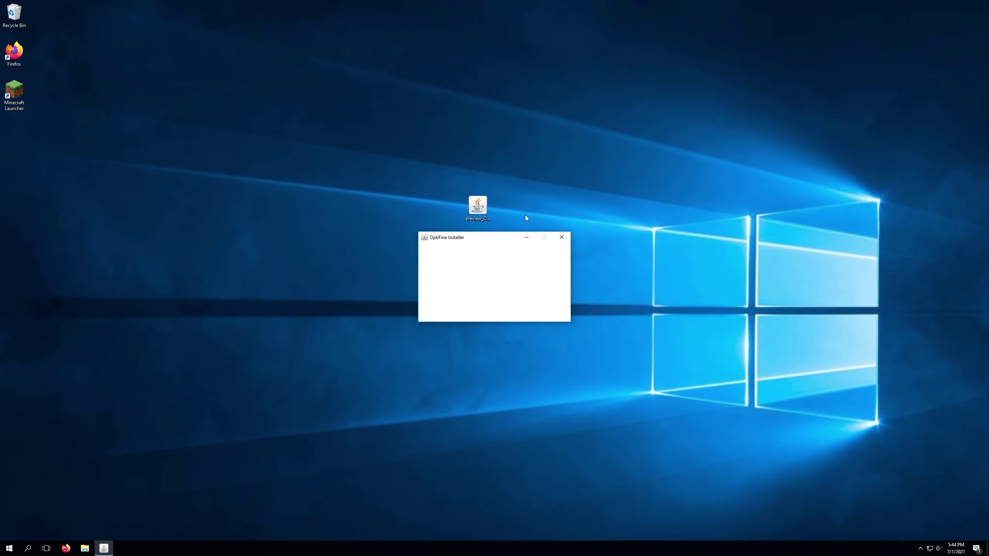
drag(481, 239, 623, 209)
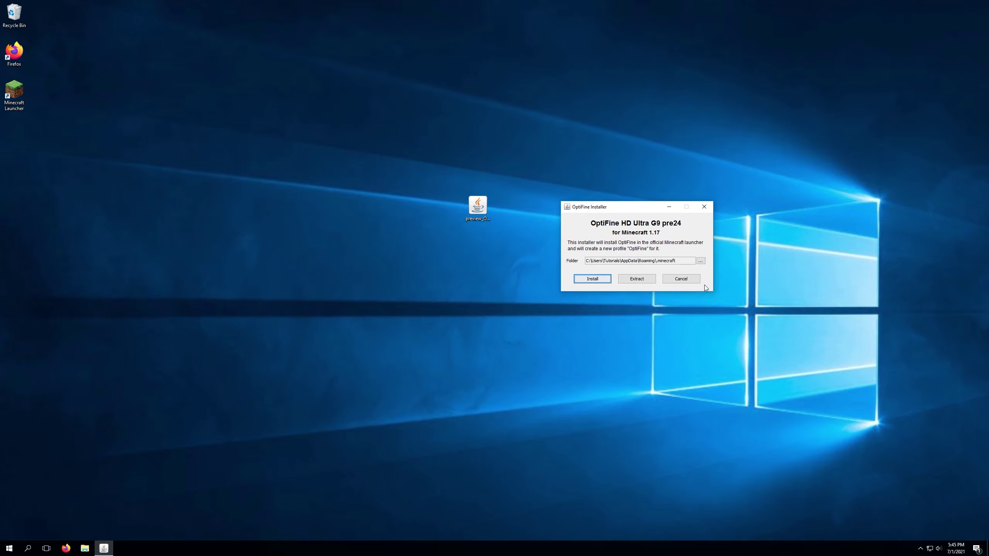
click(681, 279)
Step: Try opening the jar with Java from jre1.8.0_281, give up, and relaunch the installer
right_click(486, 214)
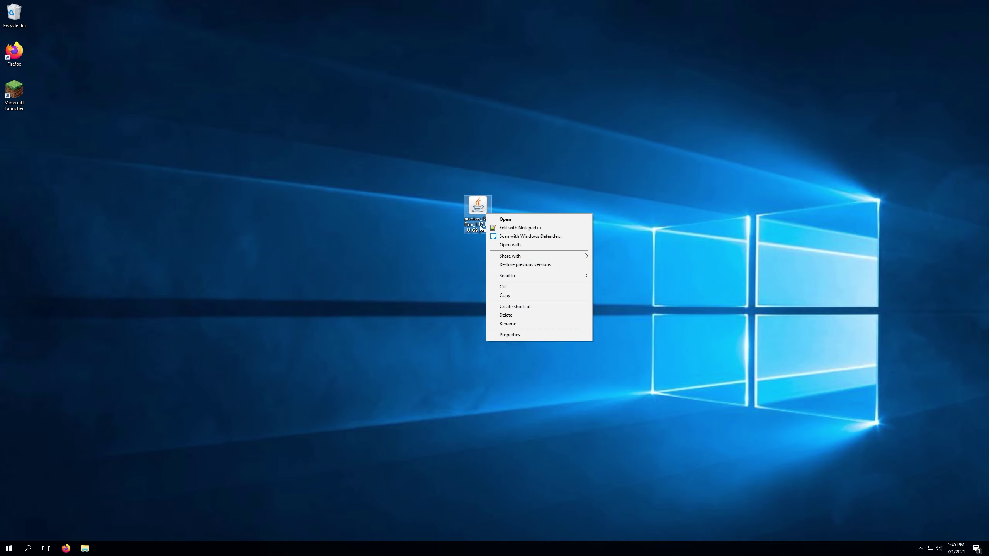
click(529, 246)
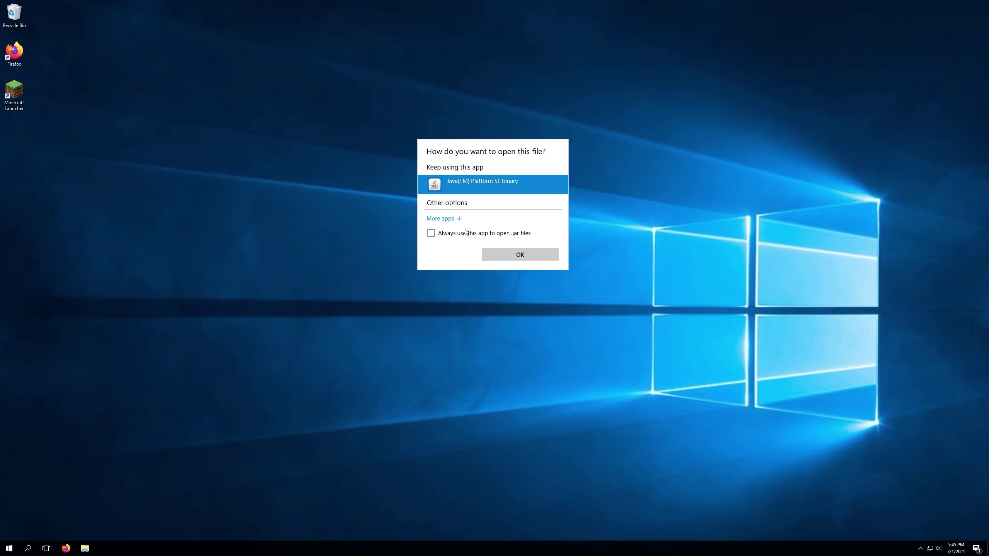
click(442, 219)
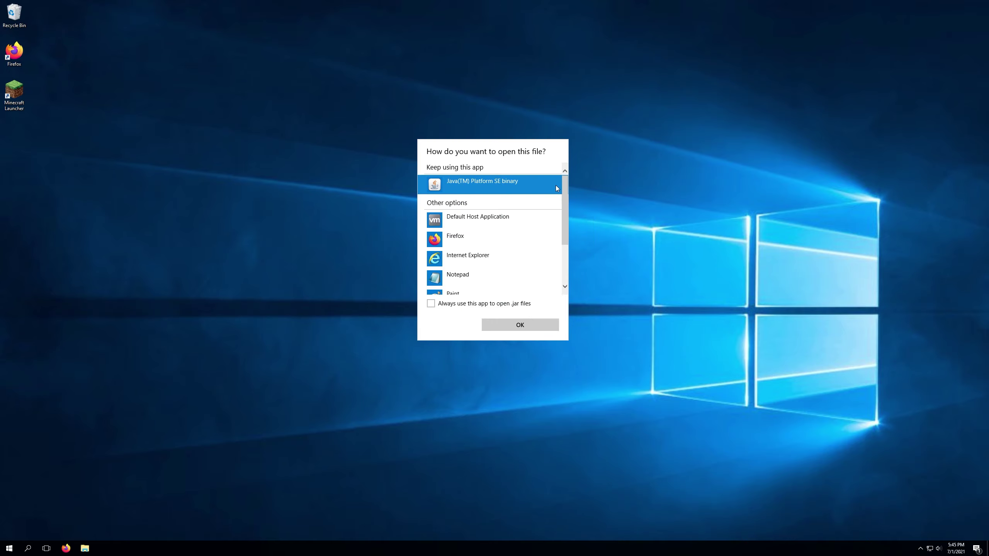
scroll(511, 217, down, 1)
scroll(488, 229, up, 1)
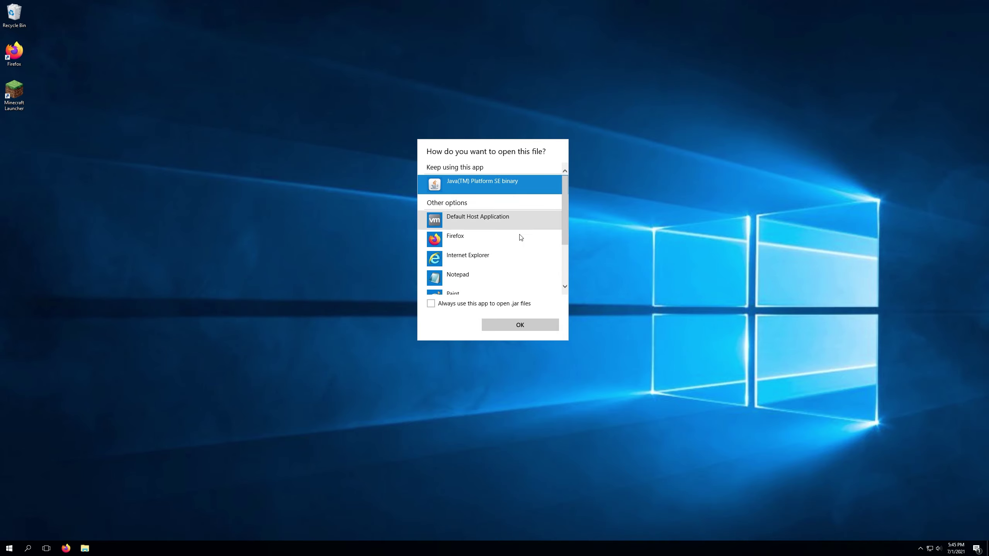
scroll(521, 236, down, 3)
click(482, 284)
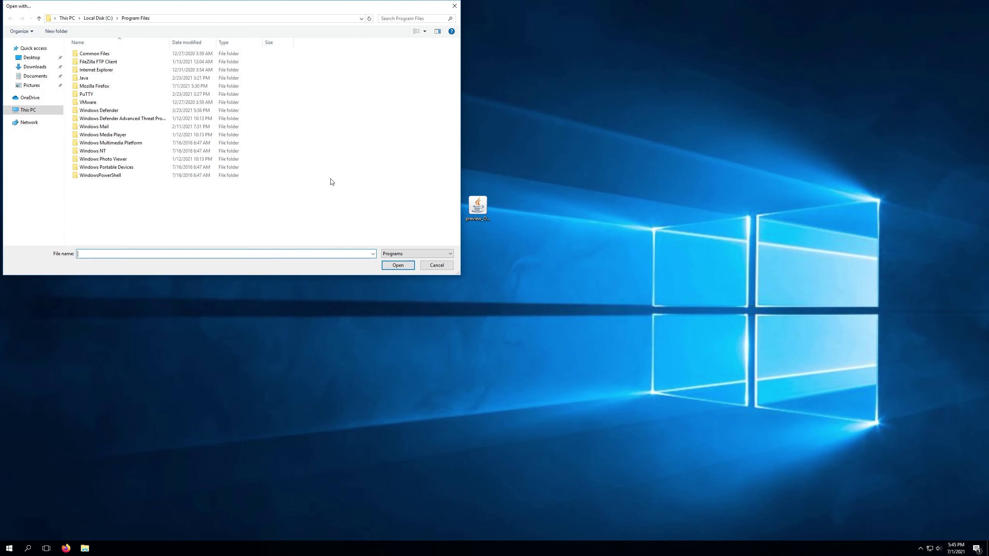
drag(148, 2, 583, 177)
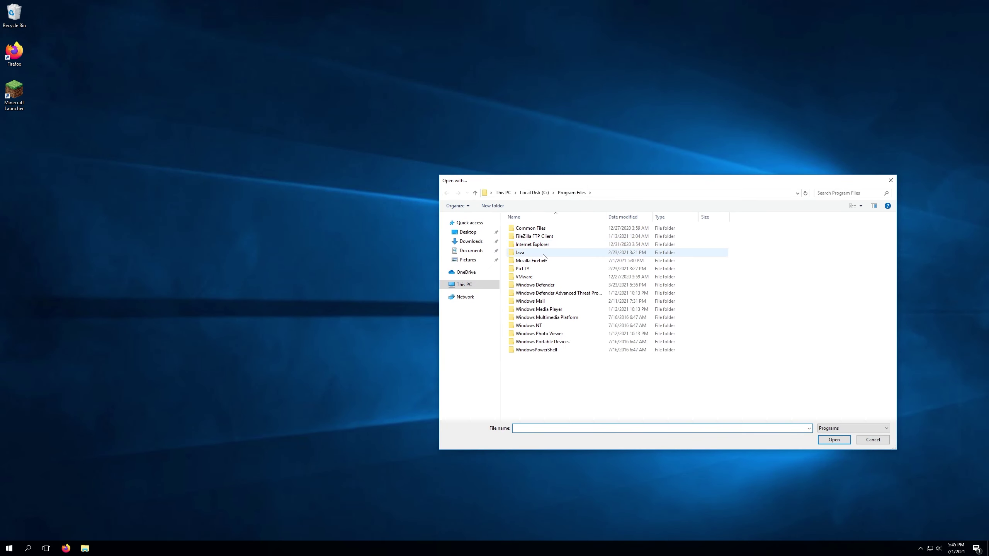
double_click(523, 252)
double_click(581, 230)
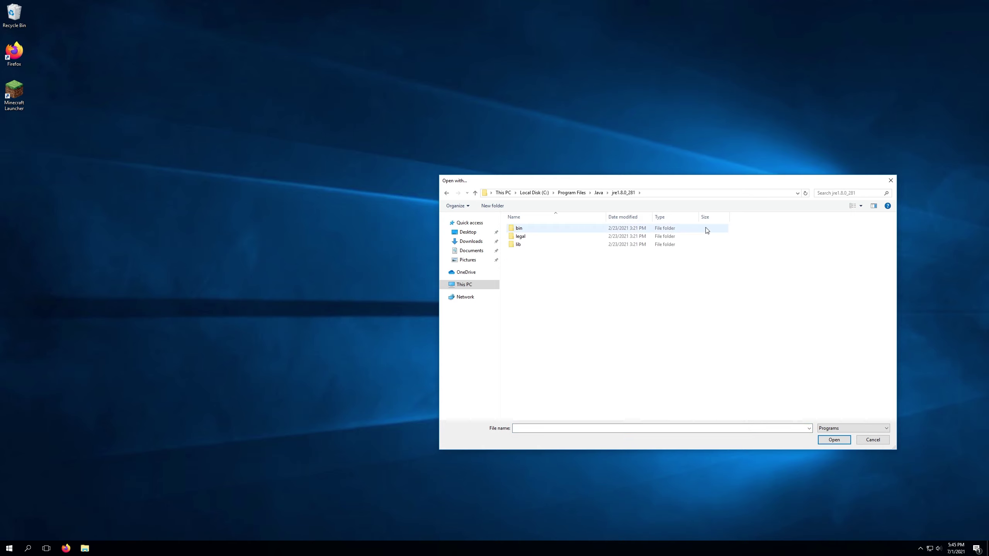
click(872, 440)
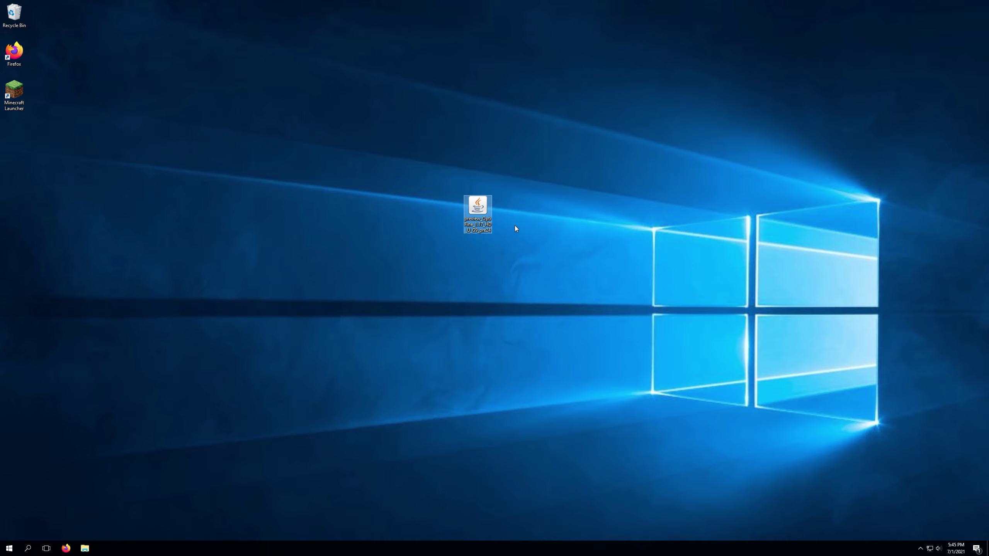
double_click(478, 207)
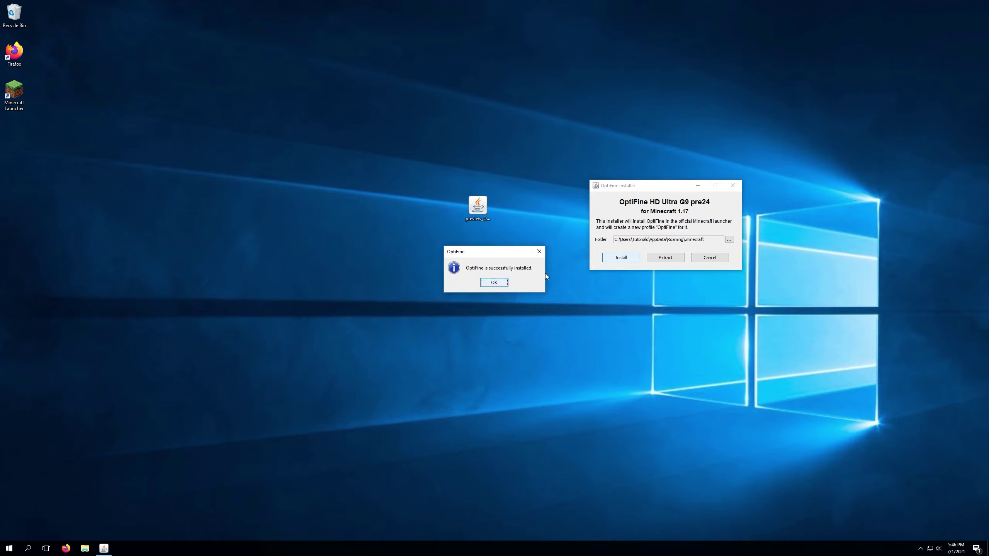
Step: Dismiss the install success message and open the Minecraft Launcher via Windows search
click(493, 283)
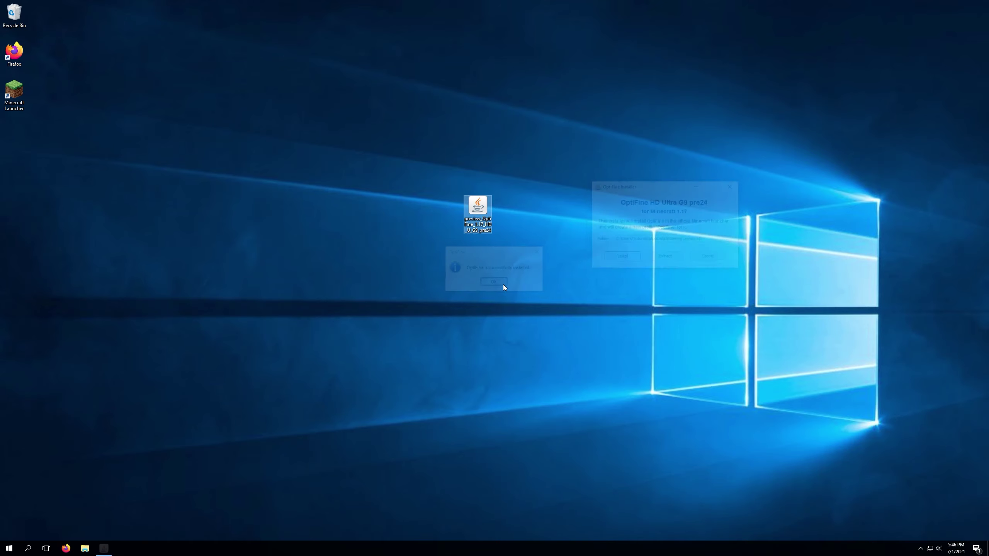
click(36, 548)
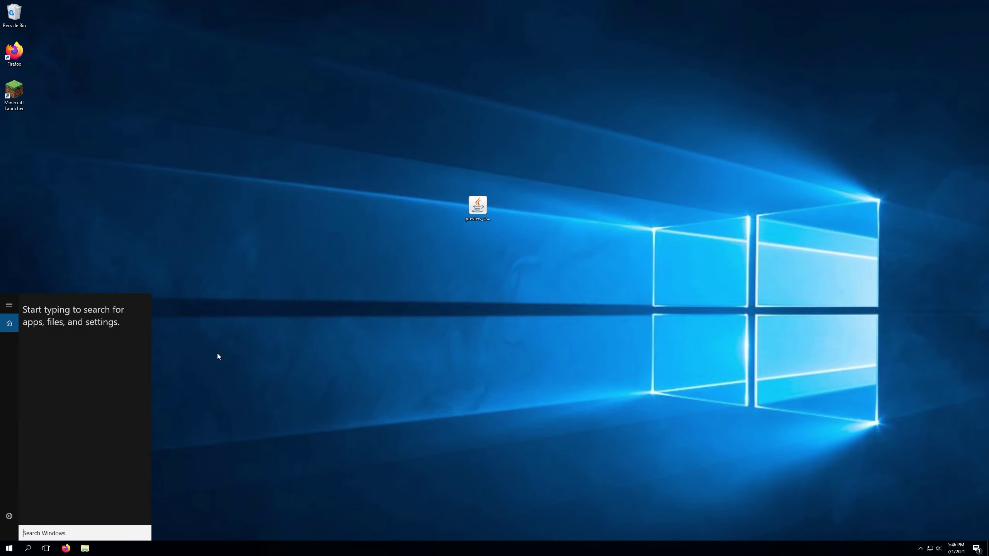
text(minecraft)
key(Return)
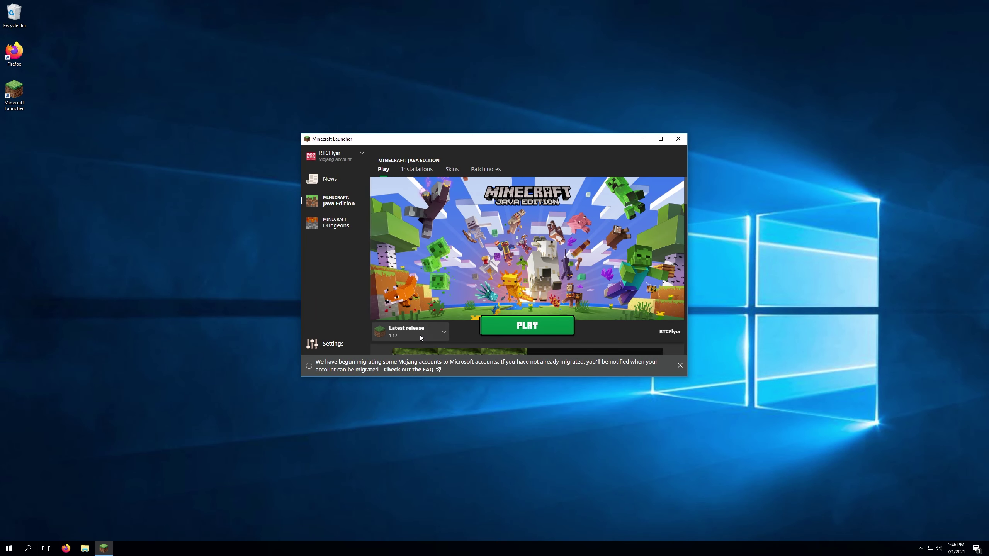
Step: Select the OptiFine installation and play it, accepting the modified-installation risks
click(420, 338)
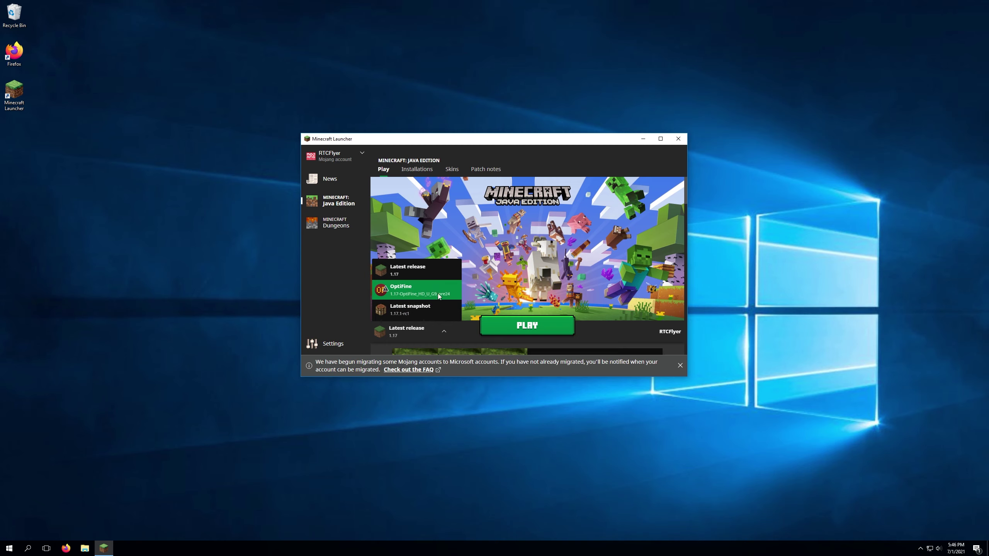
click(422, 288)
click(538, 328)
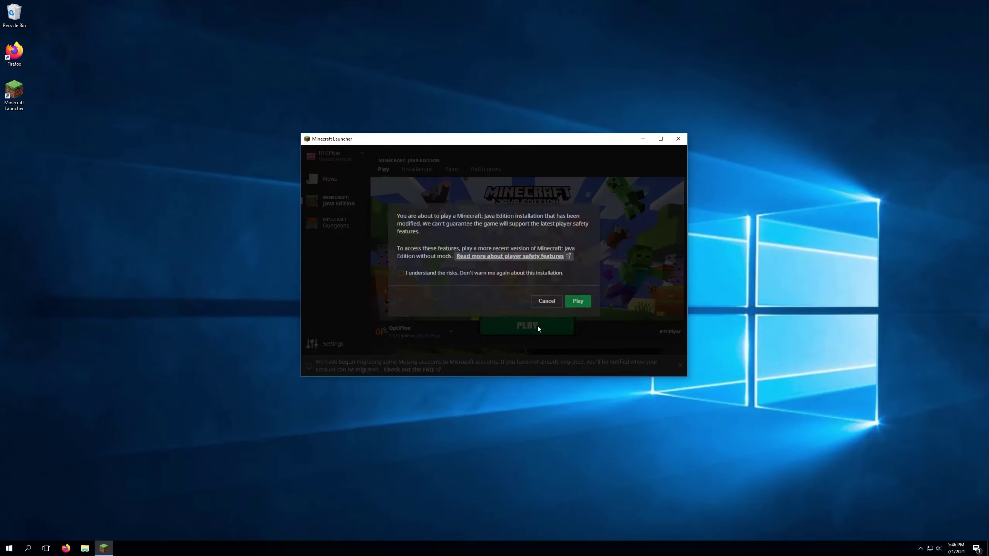
click(460, 273)
Step: Confirm playing, show the F3 debug overlay, run /time set 1000, then hide the overlay
click(584, 303)
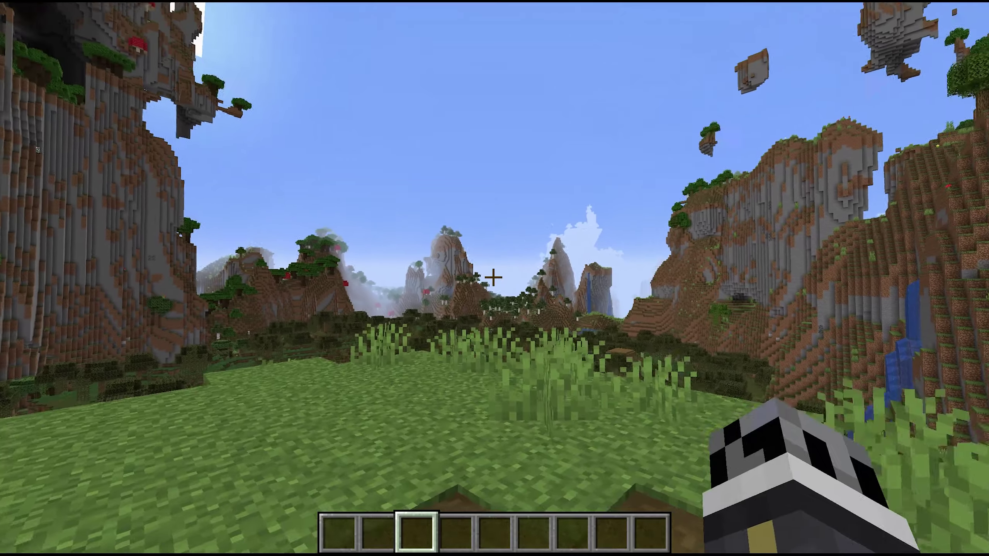
key(F3)
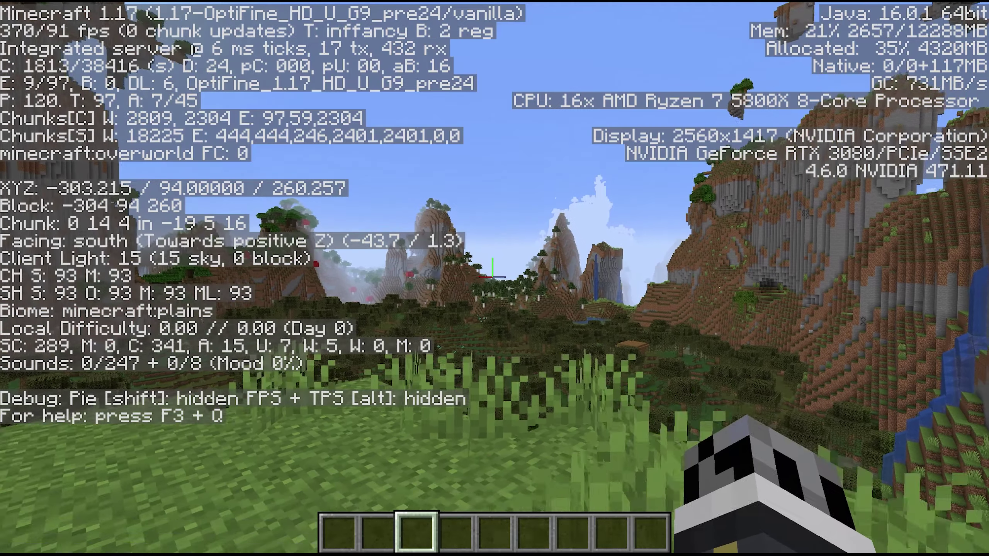
key(s)
key(slash)
key(Up)
key(Return)
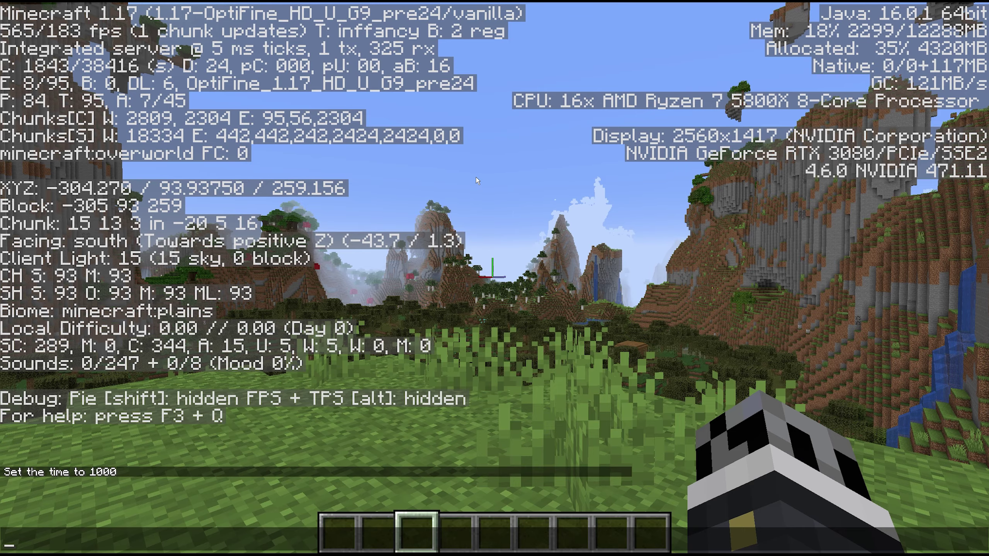
key(Escape)
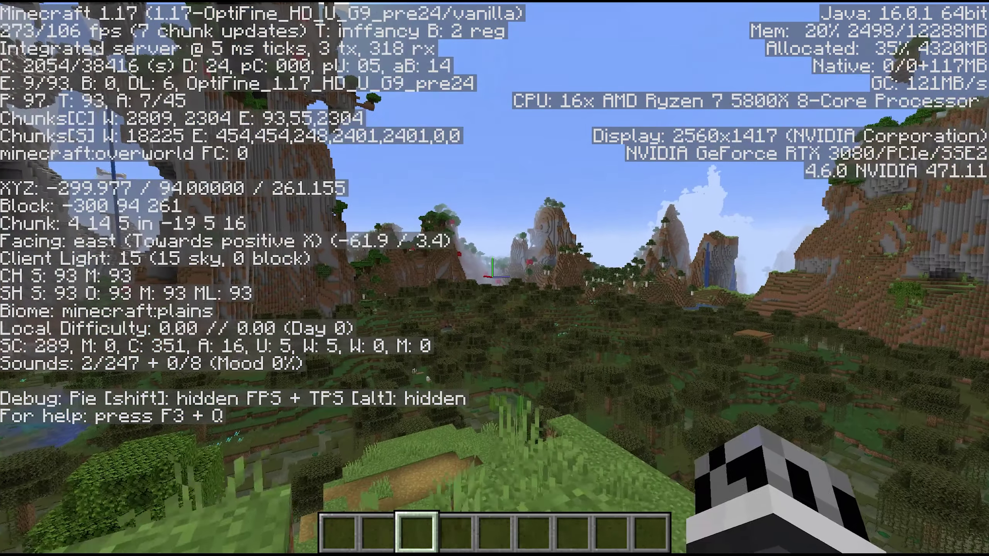
key(F3)
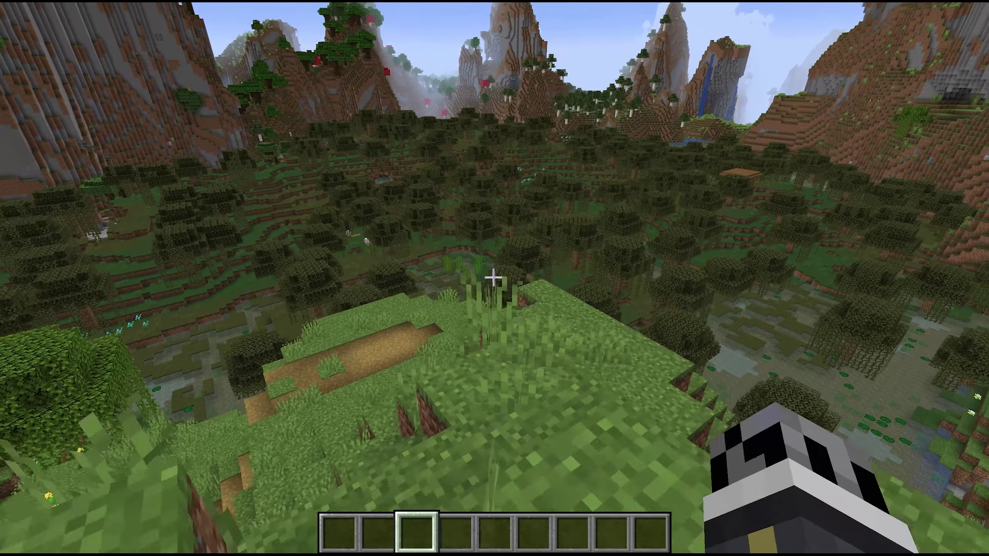
Step: Enable the Sildurs Vibrant Shaders v1.283 Extreme pack under Options, Video Settings, Shaders
key(Escape)
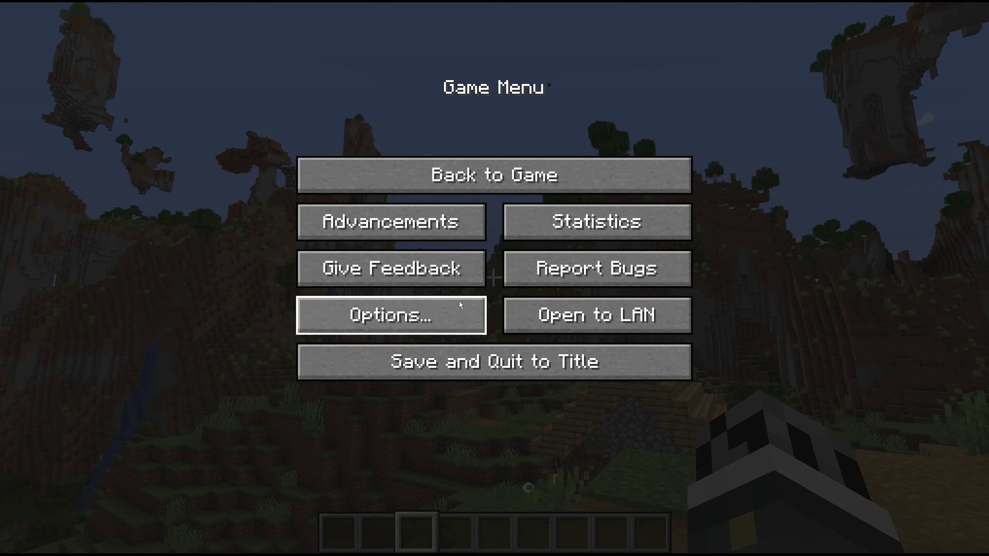
click(413, 324)
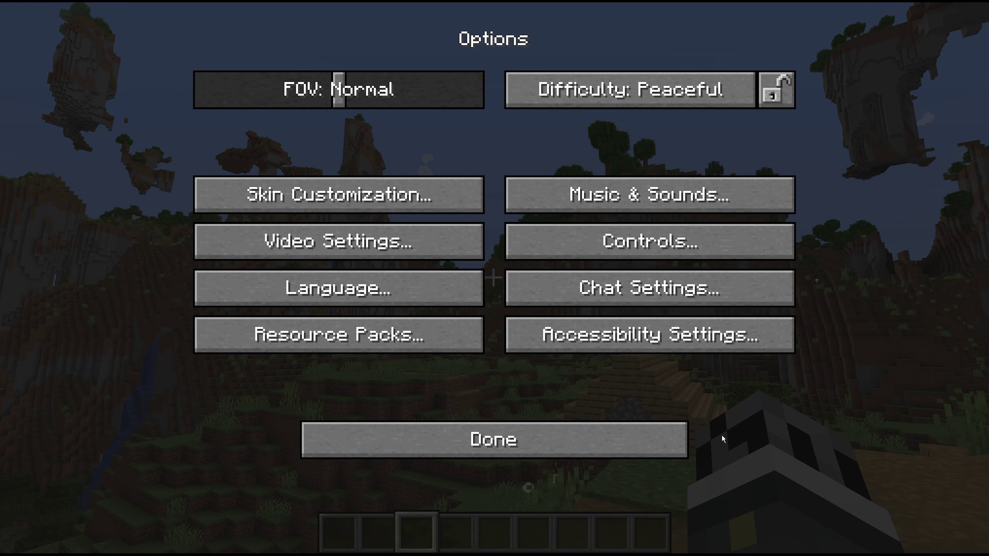
click(400, 233)
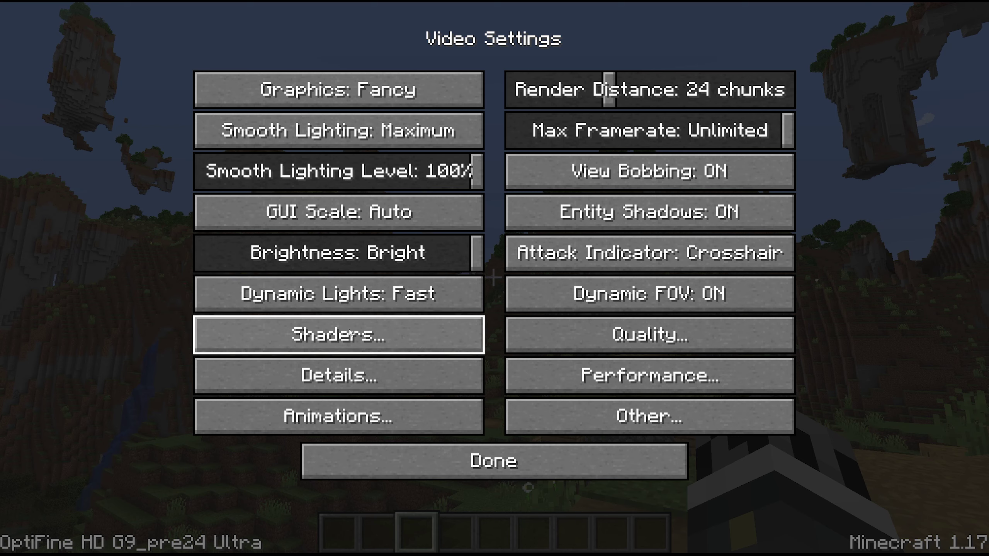
click(405, 335)
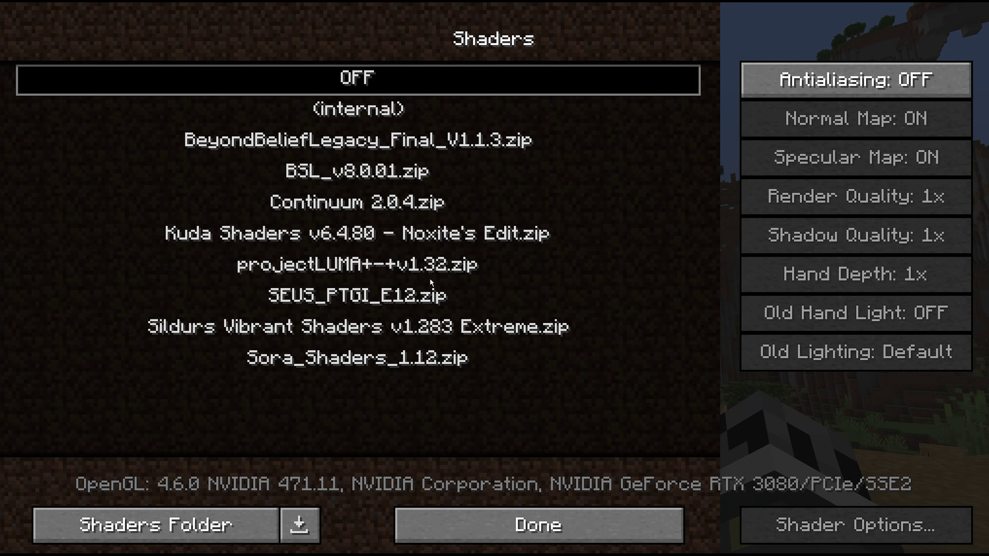
click(639, 328)
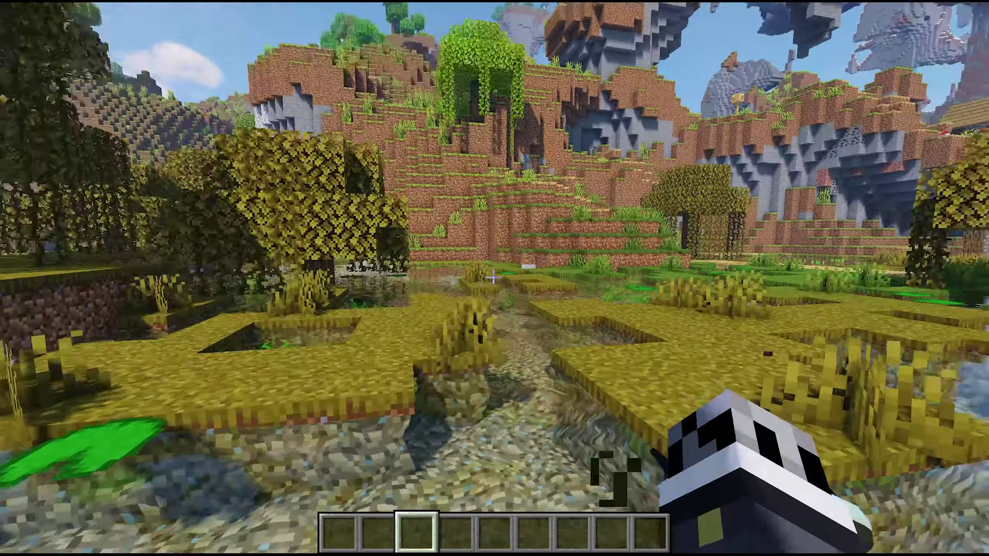
key(Escape)
click(463, 316)
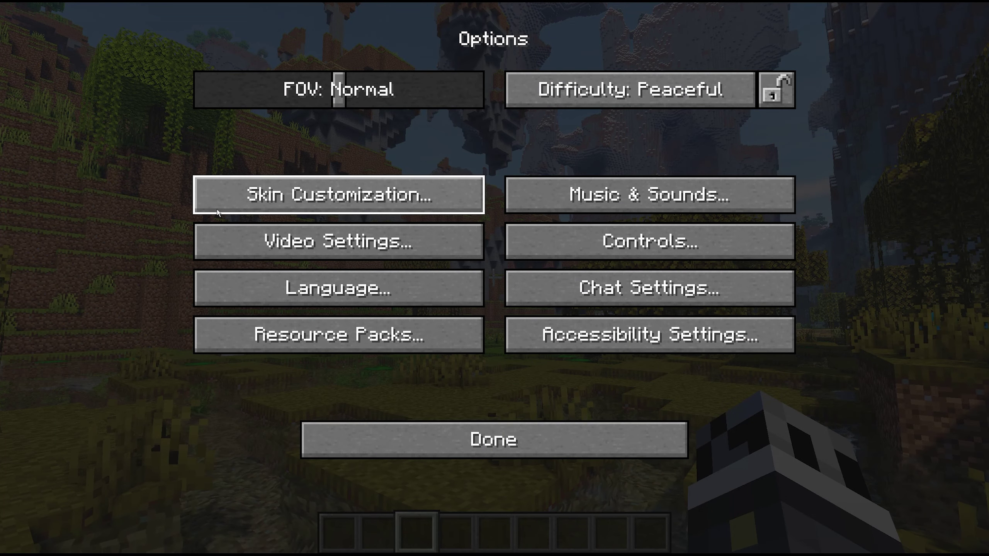
click(348, 240)
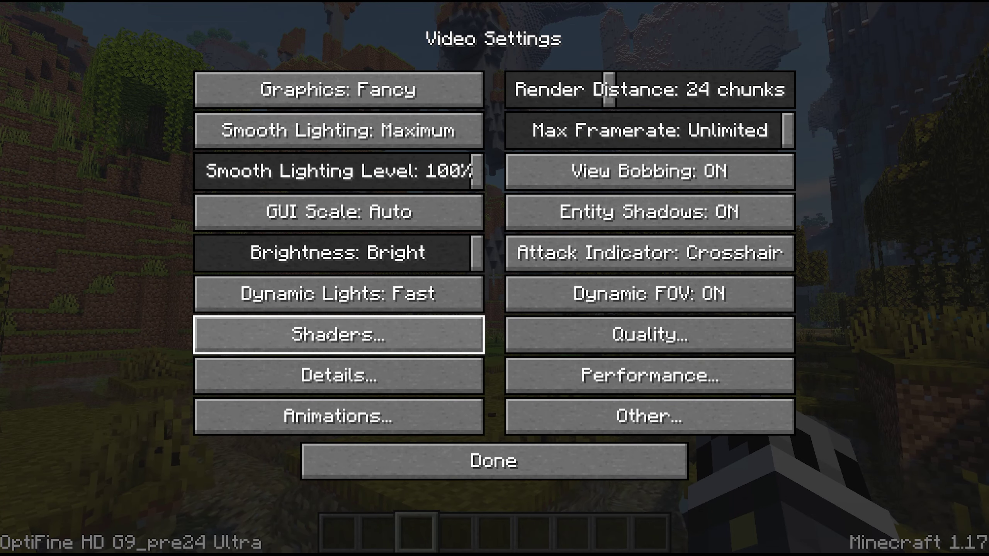
click(545, 343)
click(650, 478)
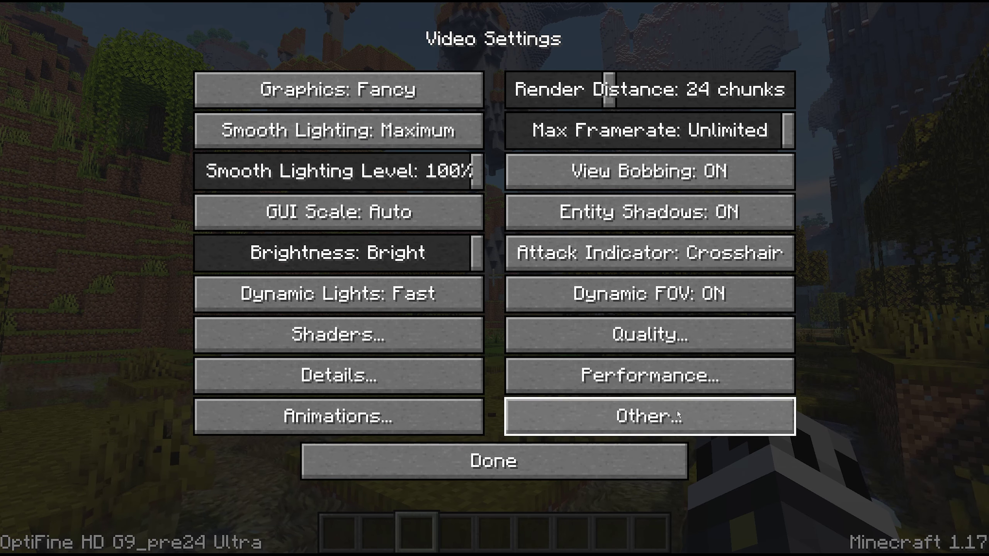
click(715, 334)
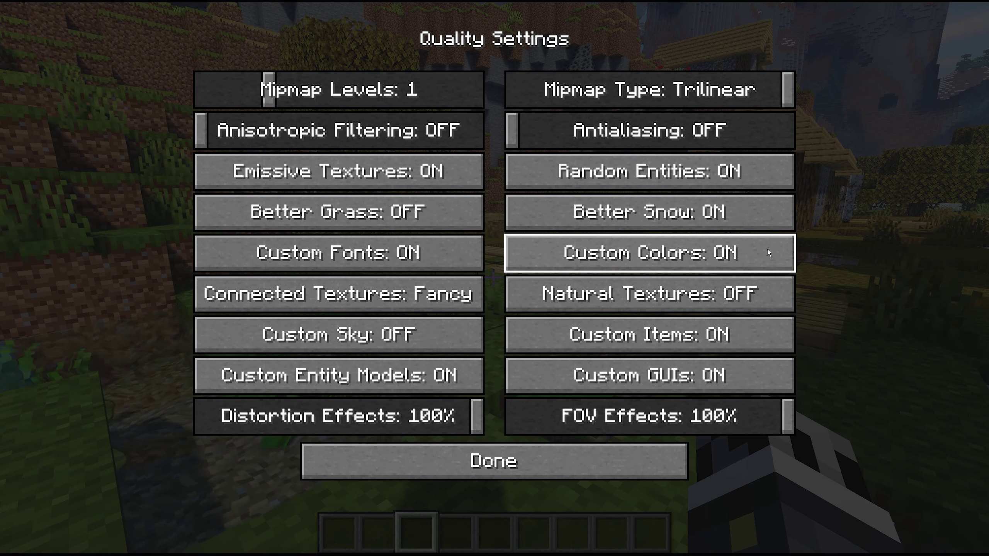
mouse_move(681, 221)
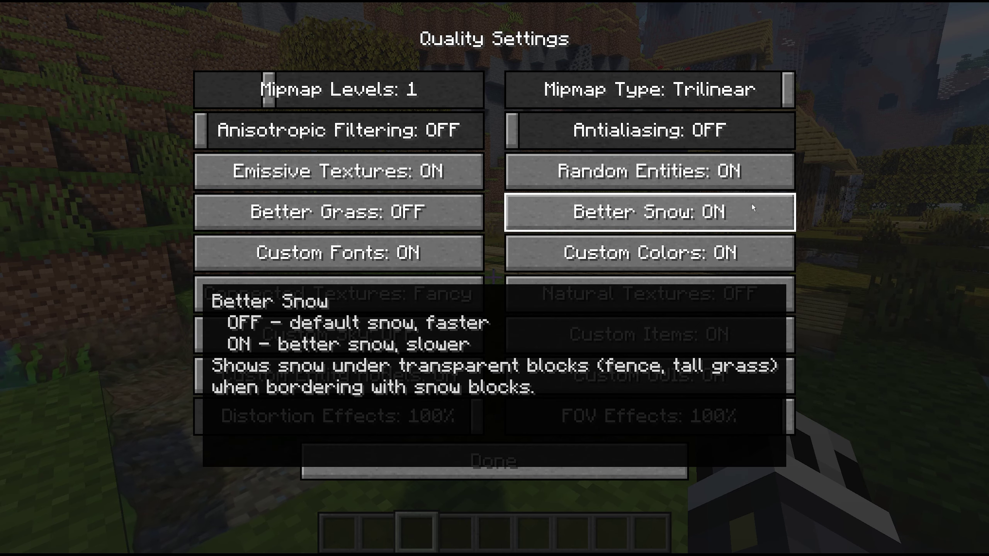
mouse_move(619, 243)
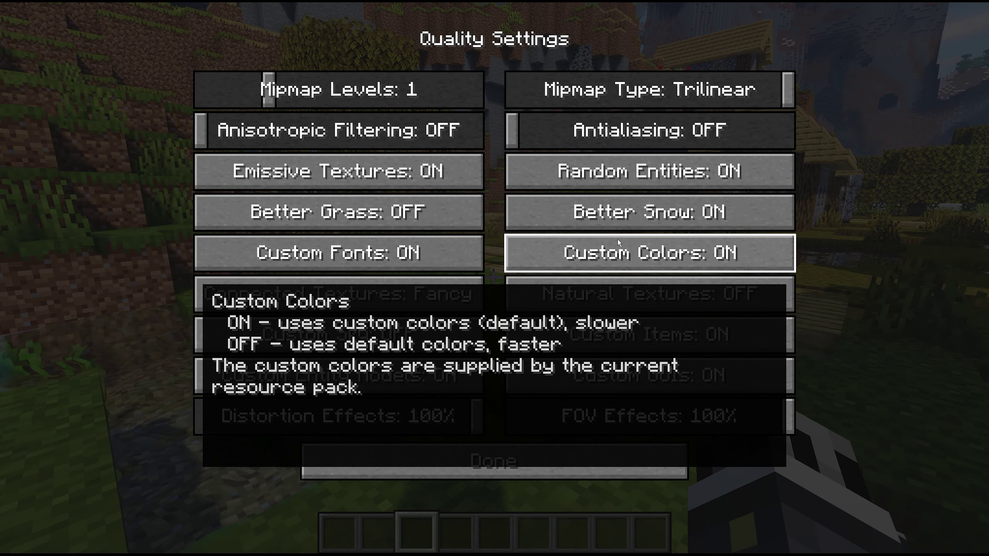